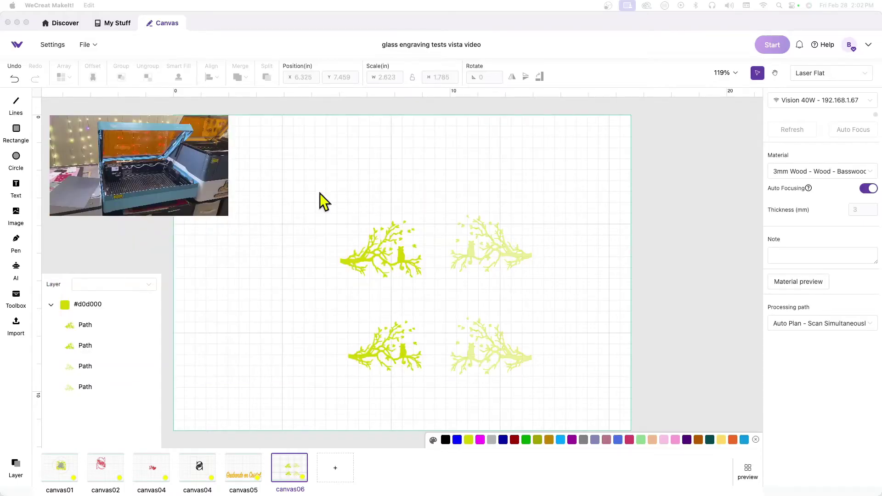
mouse_move(264, 141)
left_mouse_down()
mouse_move(607, 360)
mouse_move(600, 384)
left_mouse_up()
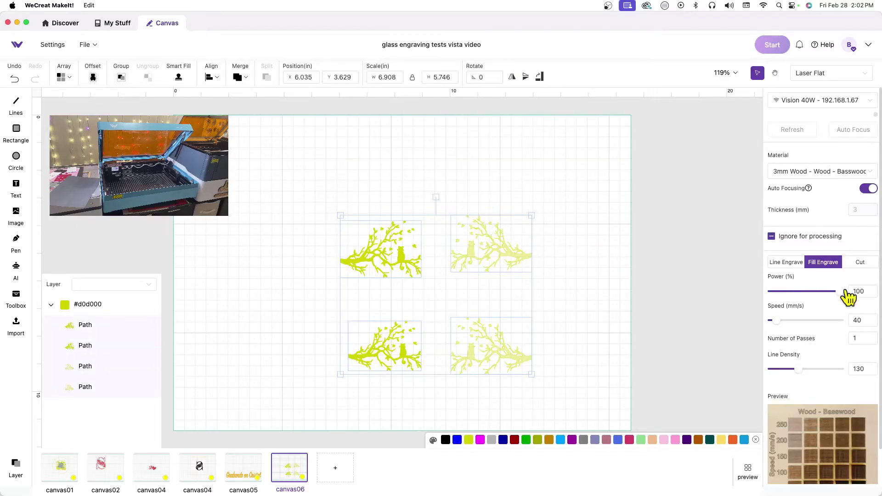
left_click(860, 320)
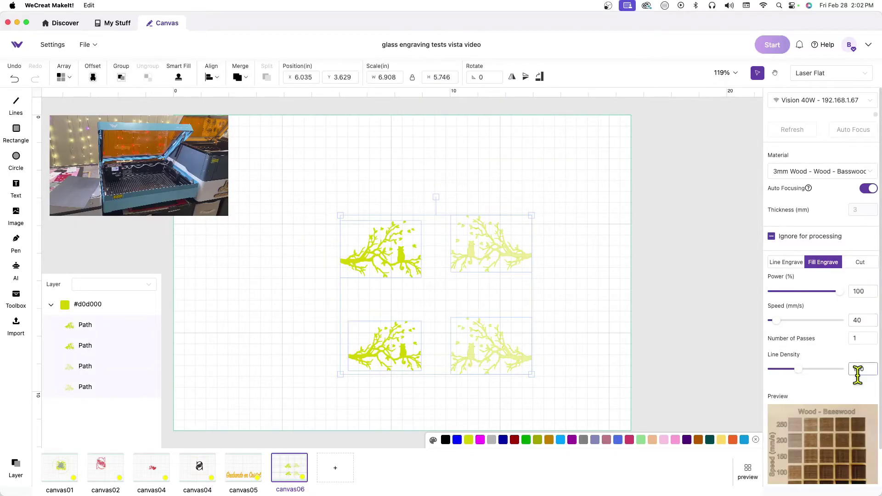
left_click(572, 344)
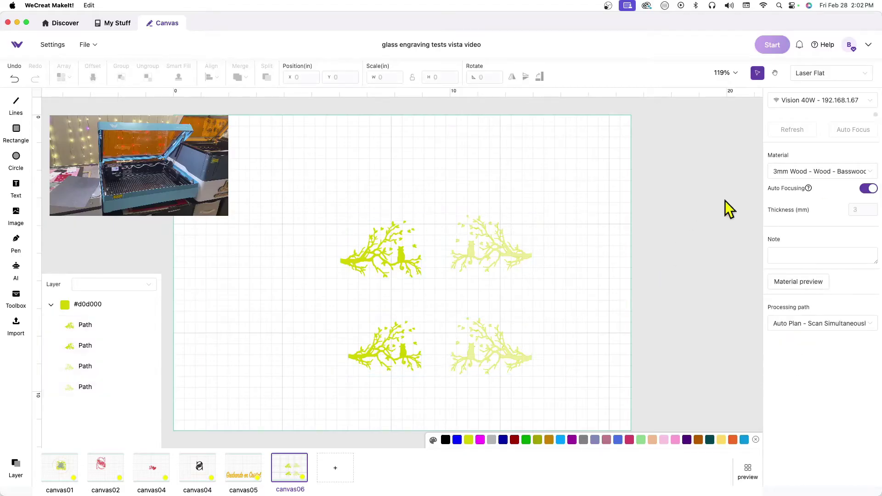